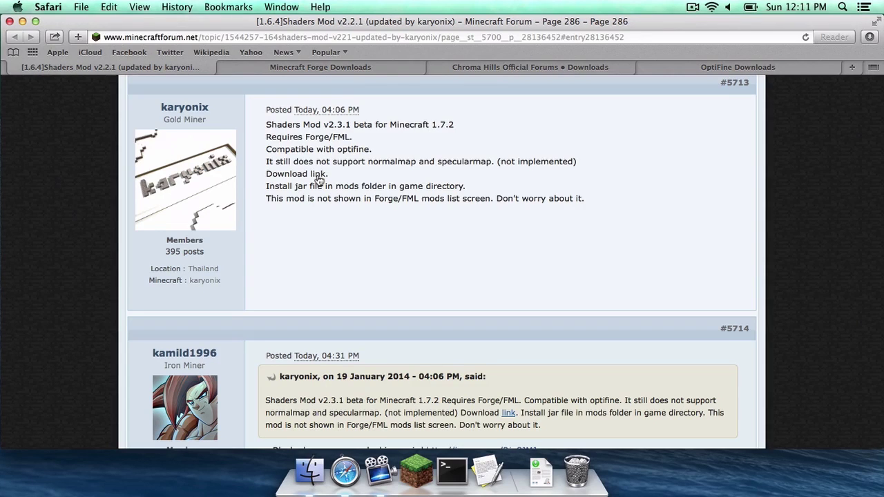
Switch Safari to the Minecraft Forge Downloads page showing the 1.7.2-Latest 10.12.0.1007 build.
left_click(328, 68)
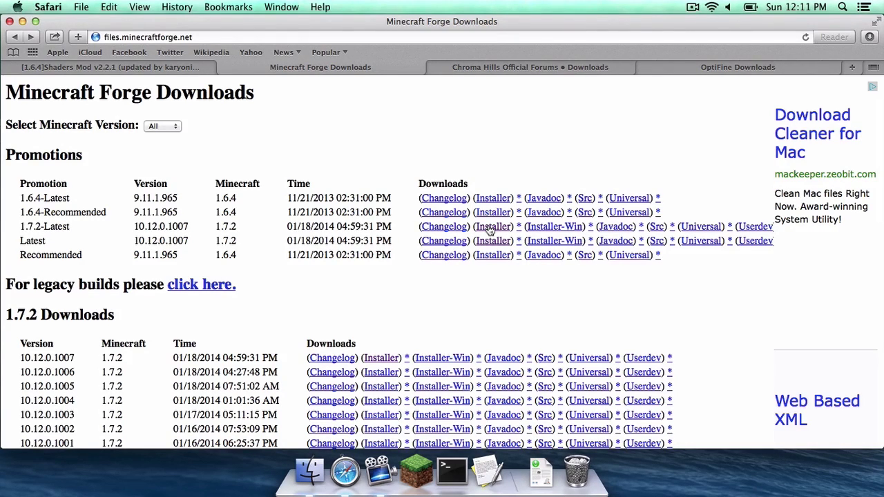
Scroll the Chroma Hills downloads to the 1.7 resource pack, then switch to the OptiFine downloads page.
left_click(473, 69)
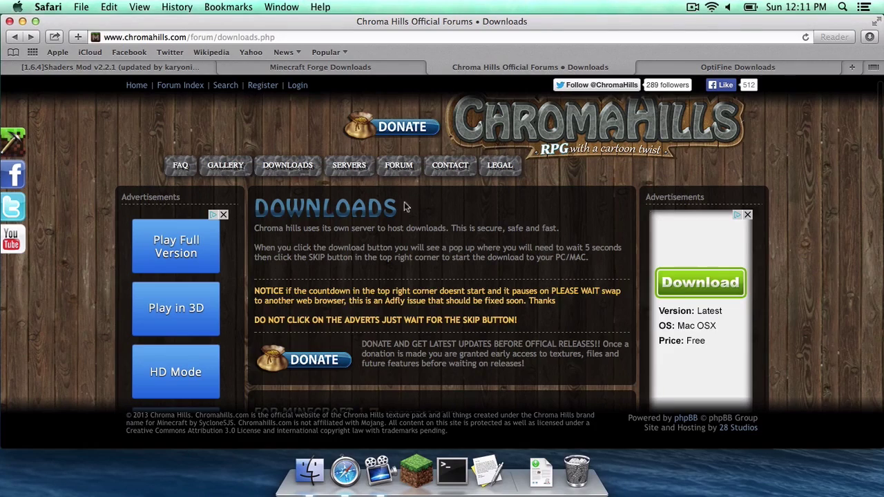
scroll(481, 293, "down", 5)
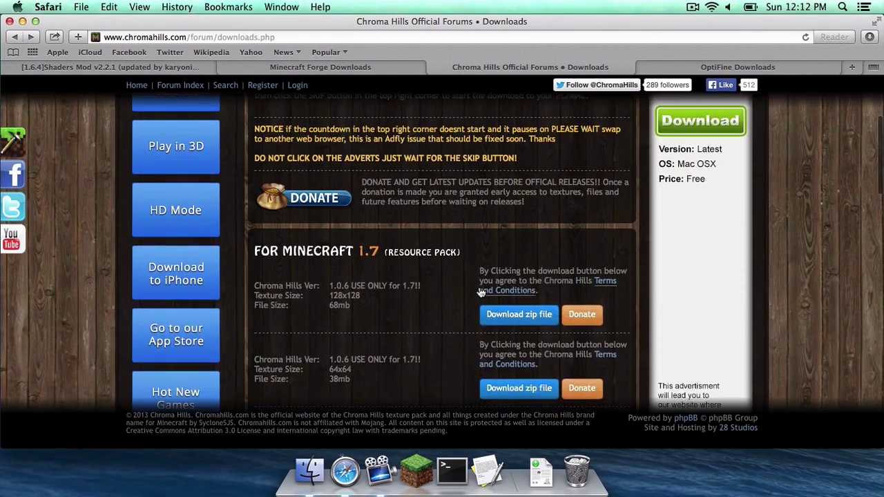
scroll(406, 285, "down", 1)
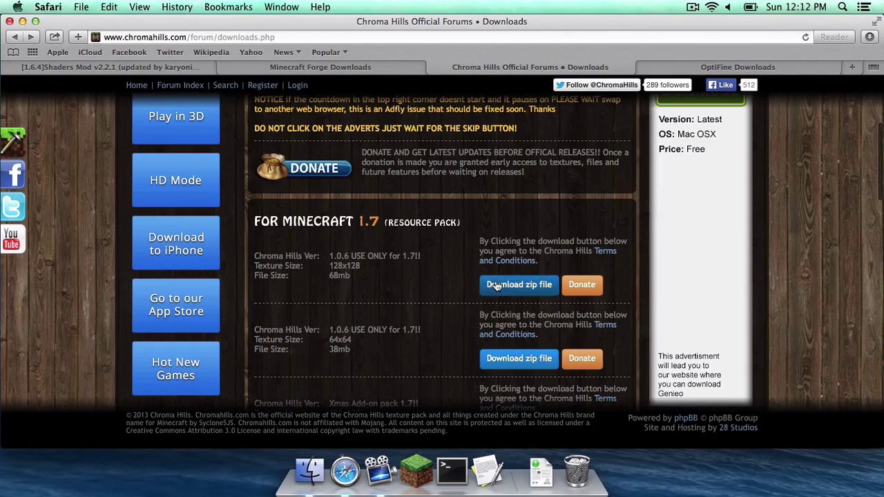
left_click(670, 67)
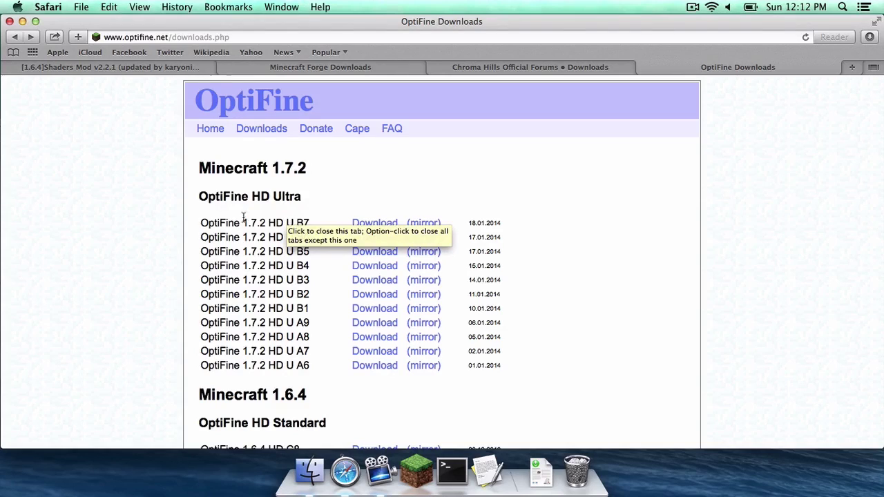
Highlight the OptiFine 1.7.2 HD U B7 release on the page, then minimize Safari to reveal the desktop.
left_click_drag(207, 221, 286, 222)
left_click(286, 222)
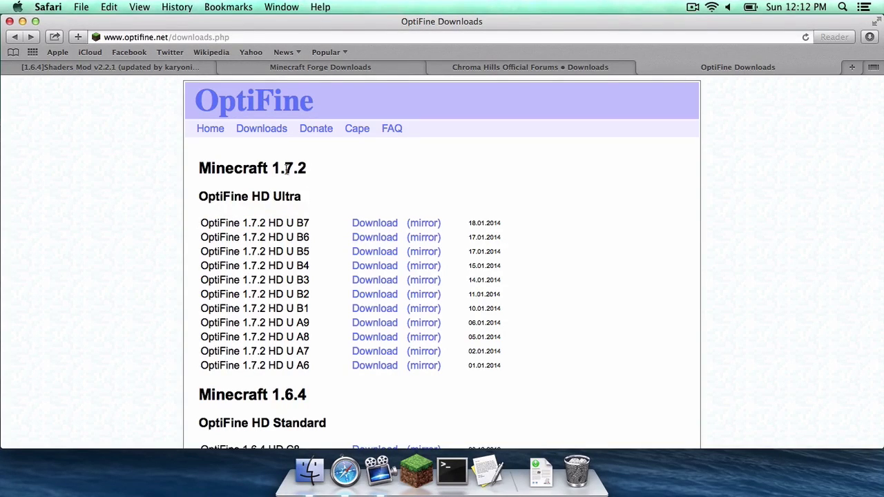
left_click_drag(222, 172, 309, 167)
left_click(310, 167)
left_click_drag(216, 225, 323, 222)
left_click(283, 222)
left_click(22, 22)
left_click(364, 148)
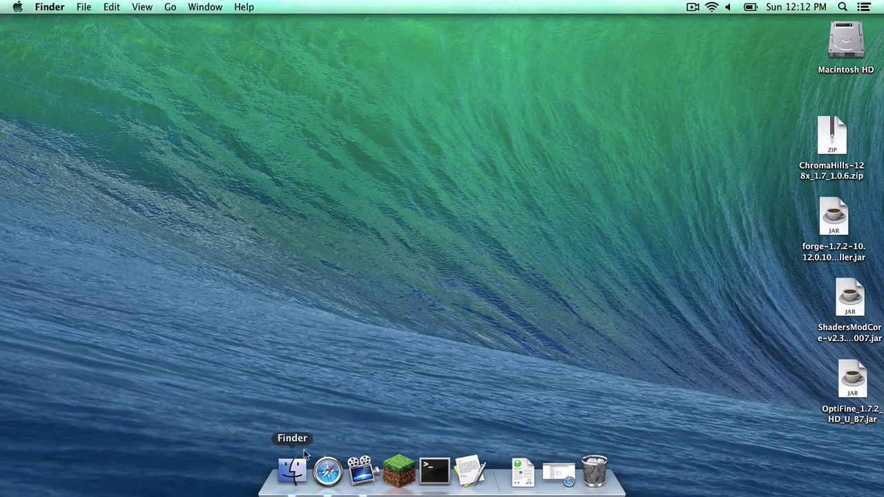
Open a new Finder window and go to the folder ~/Library/ with Go to Folder.
left_click(292, 471)
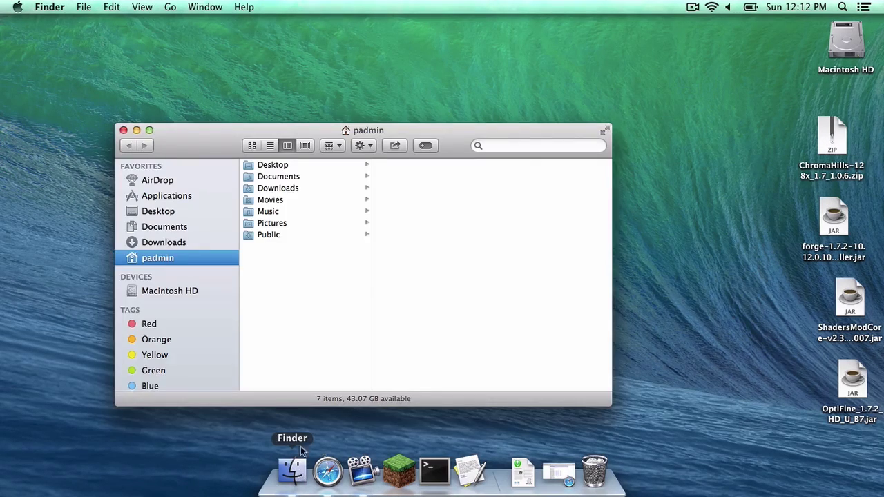
left_click(172, 6)
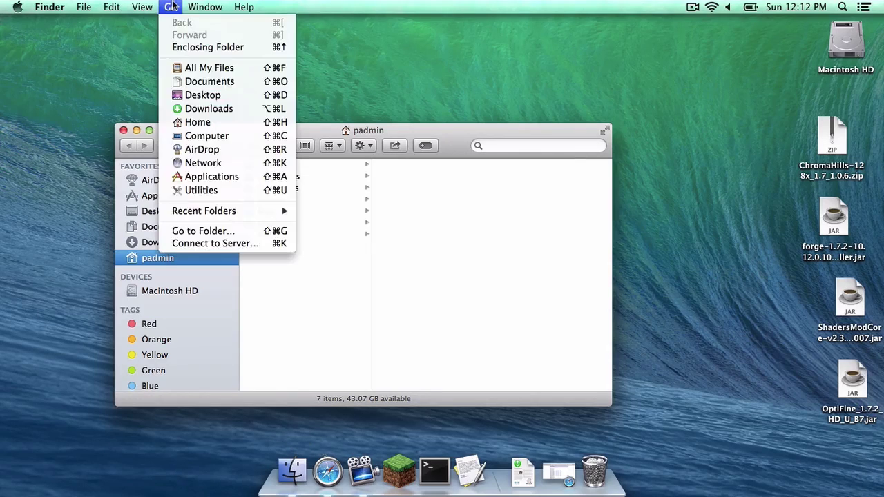
left_click(196, 230)
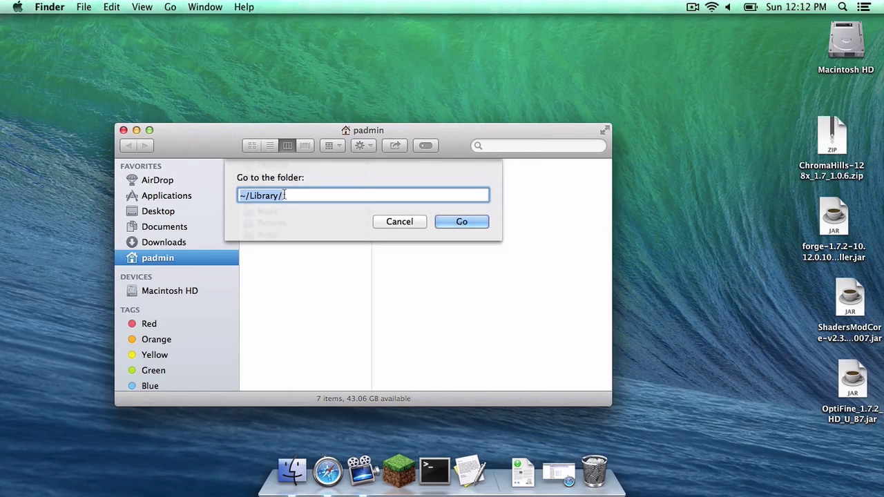
left_click(464, 220)
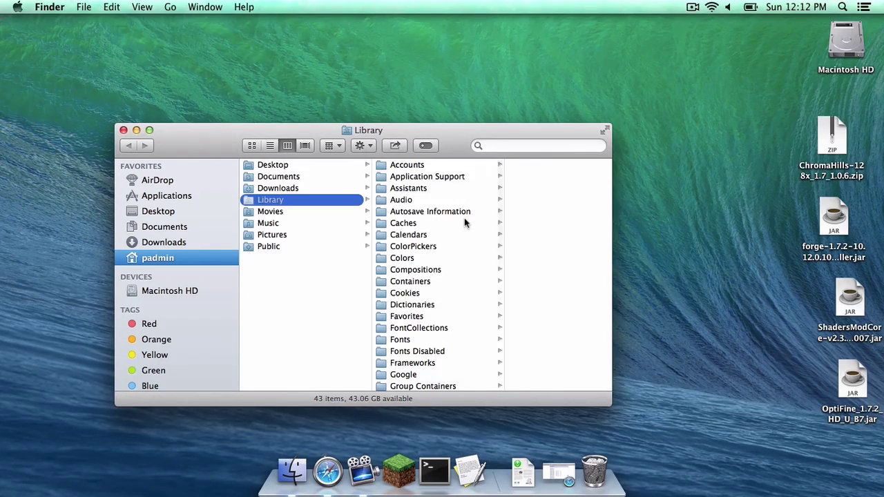
Open Application Support > minecraft and drag stats, servers.dat, resourcepacks, saves and options.txt to the desktop.
left_click(432, 176)
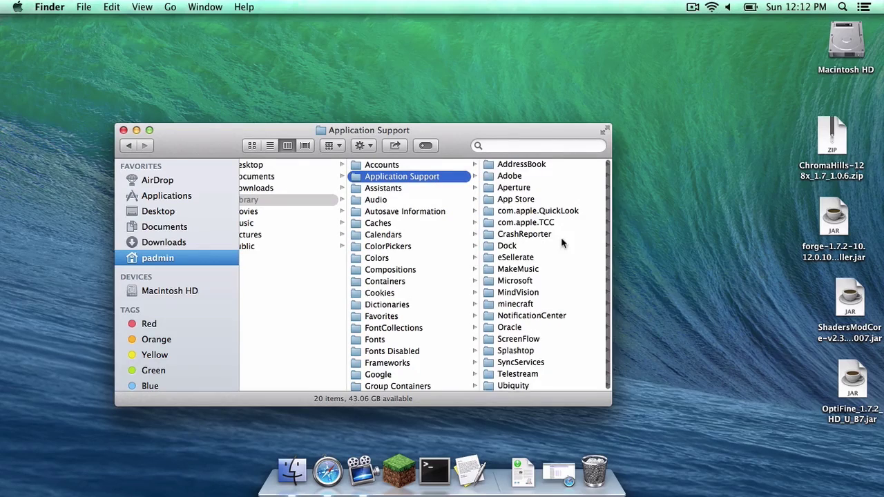
left_click(512, 306)
left_click_drag(470, 138, 392, 119)
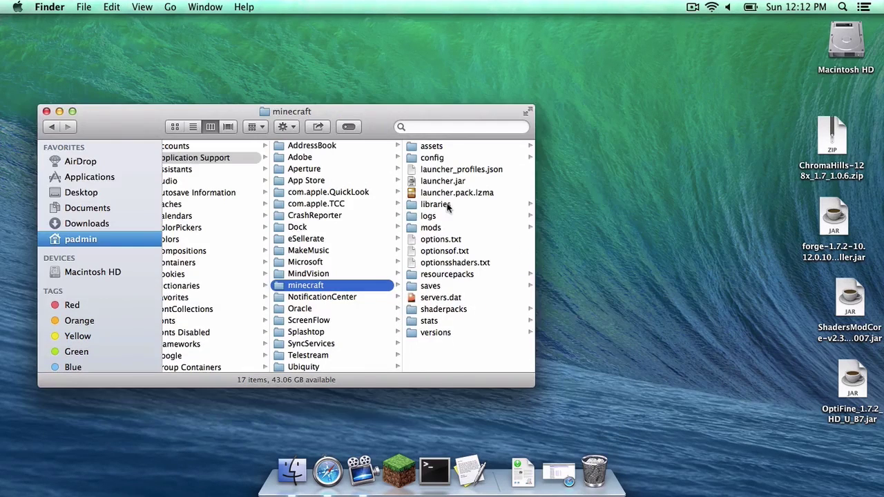
left_click_drag(427, 326, 607, 148)
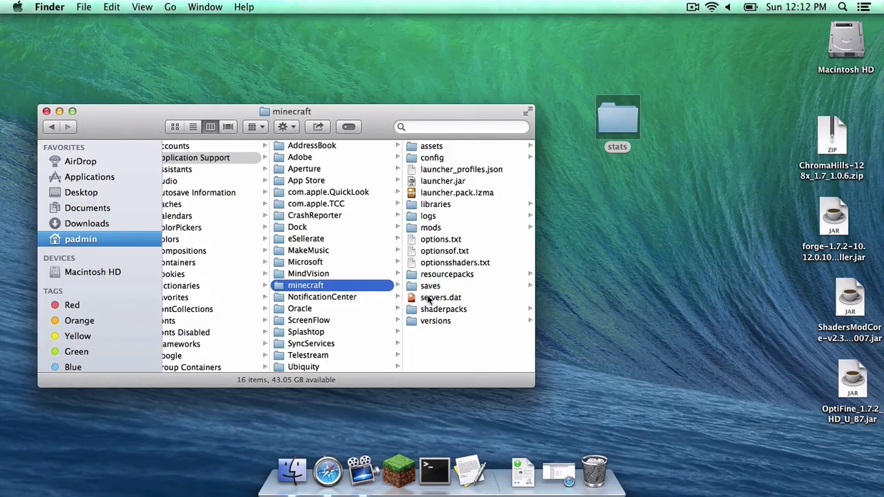
left_click_drag(435, 297, 627, 236)
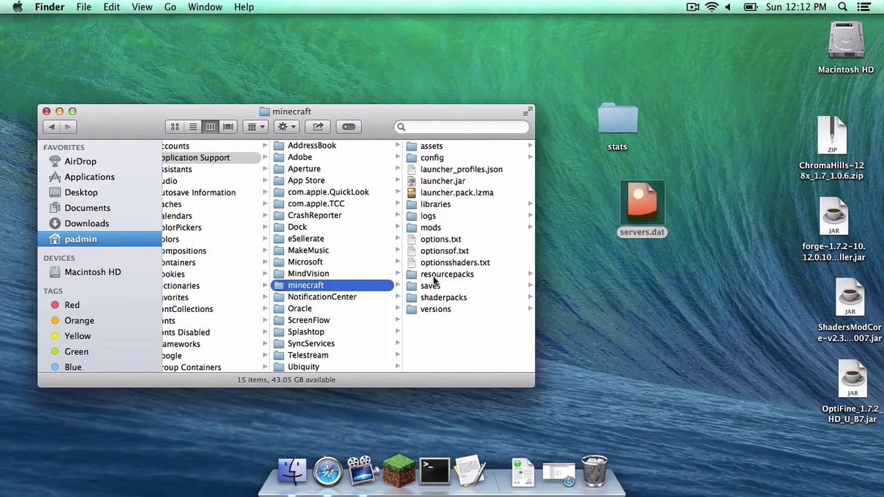
left_click_drag(435, 275, 611, 301)
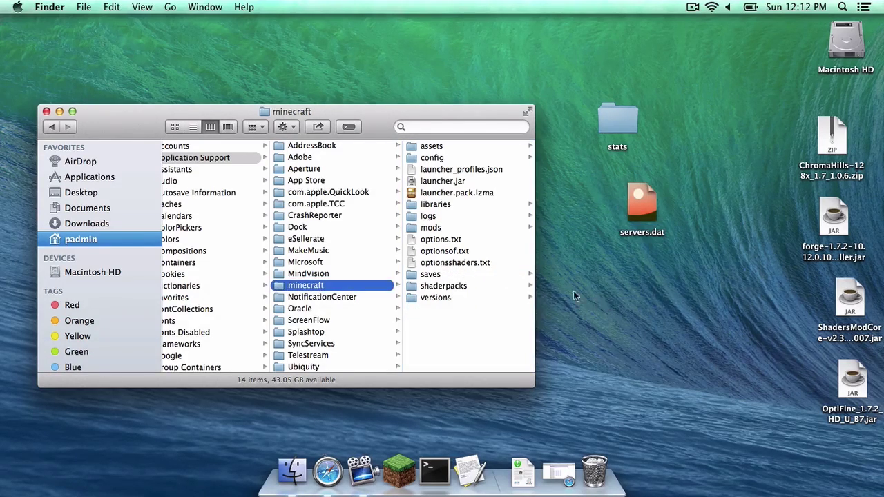
left_click_drag(398, 118, 341, 101)
left_click_drag(373, 258, 542, 273)
left_click_drag(391, 223, 546, 185)
Select all remaining items in the minecraft folder and move them to the Trash.
left_click(421, 288)
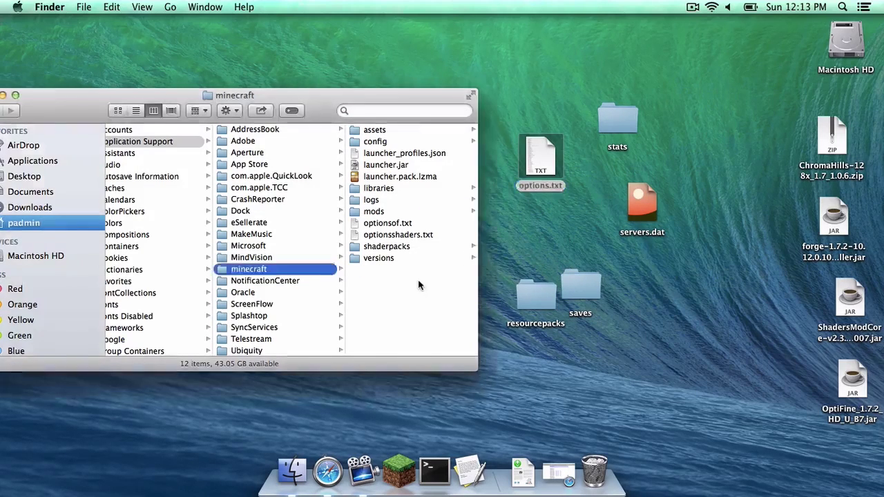
left_click_drag(420, 288, 399, 117)
right_click(397, 158)
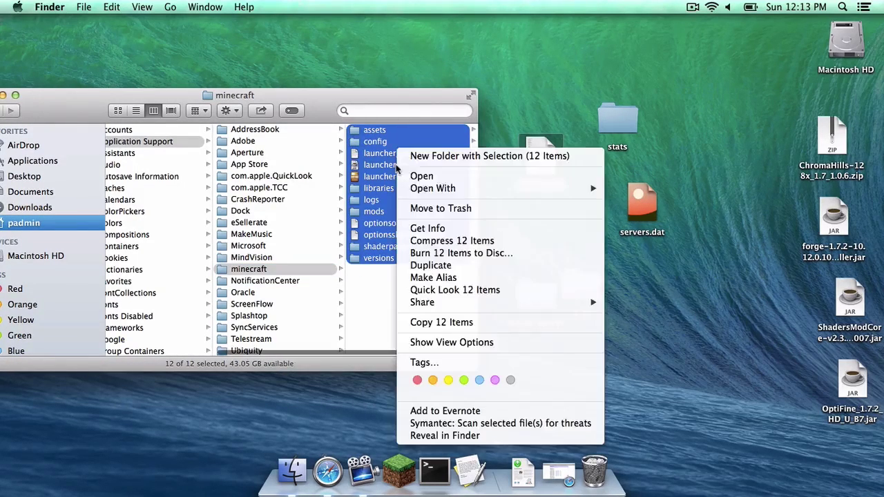
left_click(417, 211)
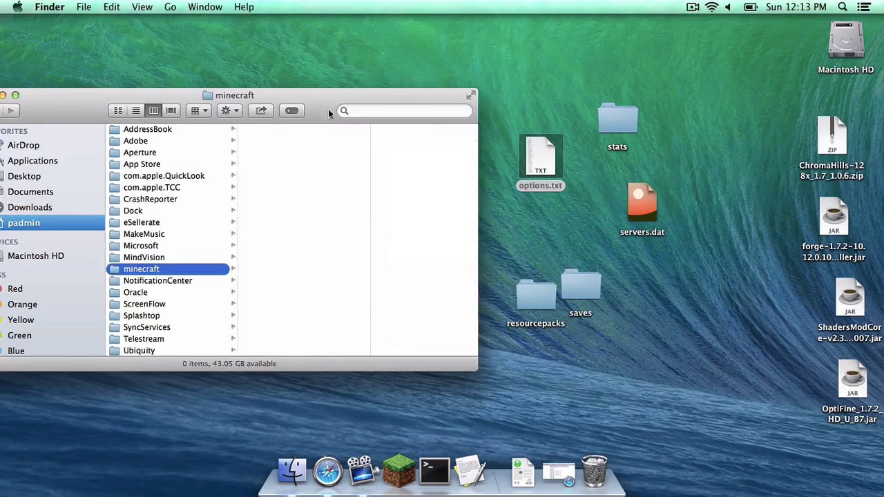
left_click_drag(315, 103, 346, 98)
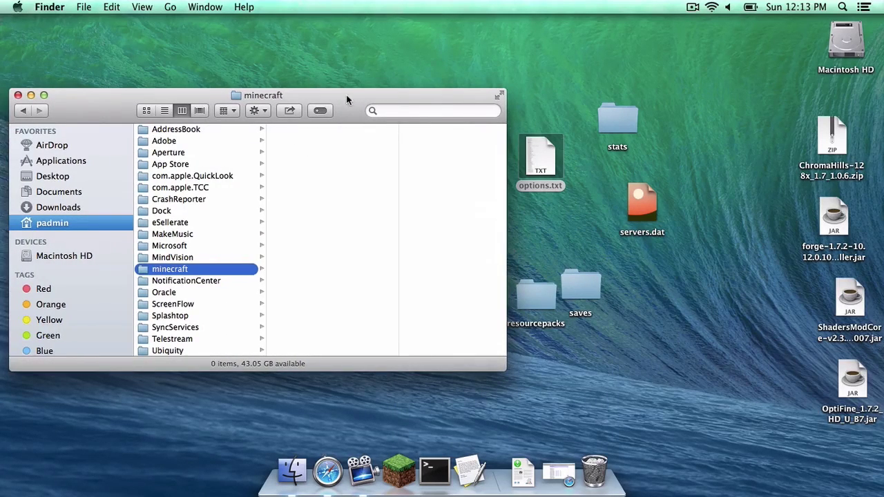
Open the Minecraft Launcher and log in with the account username.
left_click(396, 469)
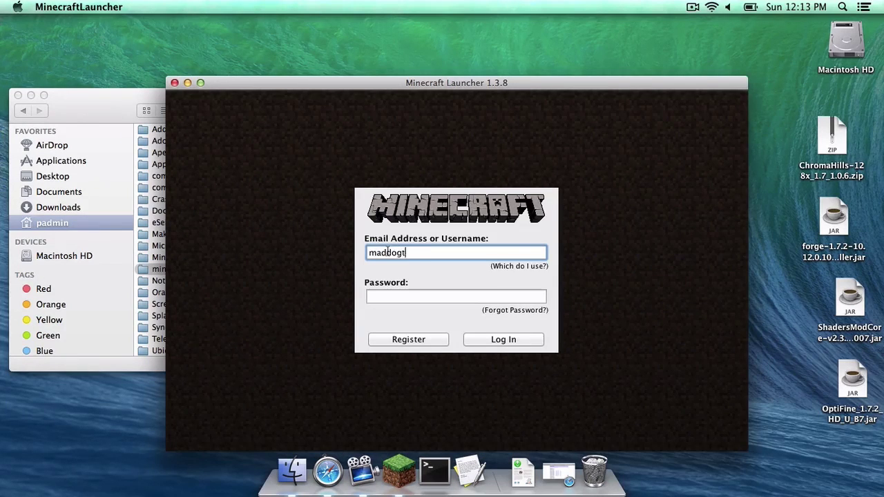
type("maddogtherobot")
key("Tab")
key("Return")
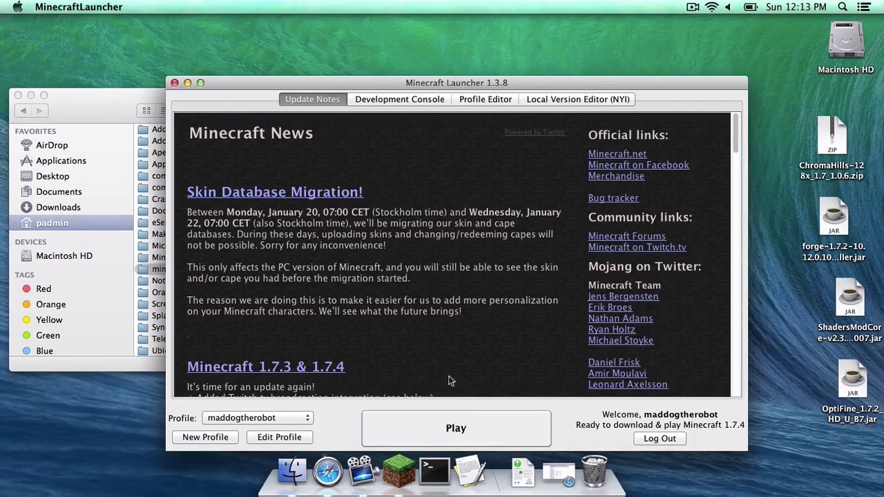
Run Minecraft 1.7.4 once, then quit the game and the launcher.
left_click(442, 423)
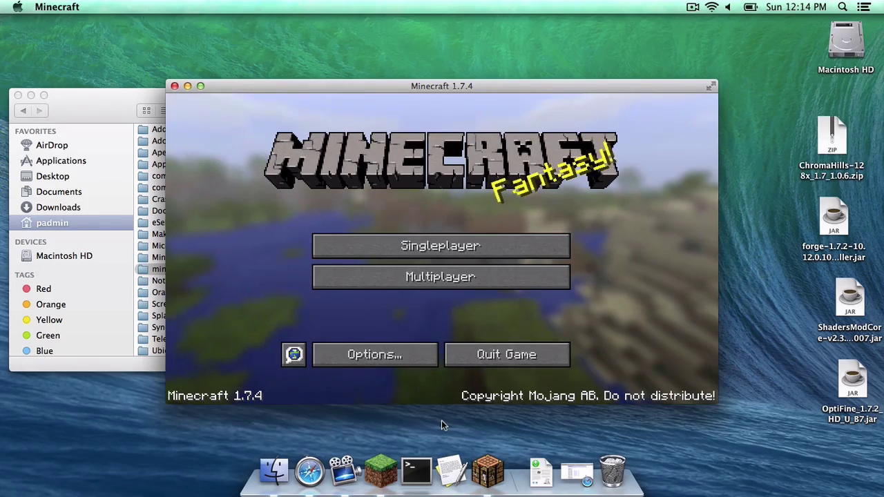
left_click(480, 354)
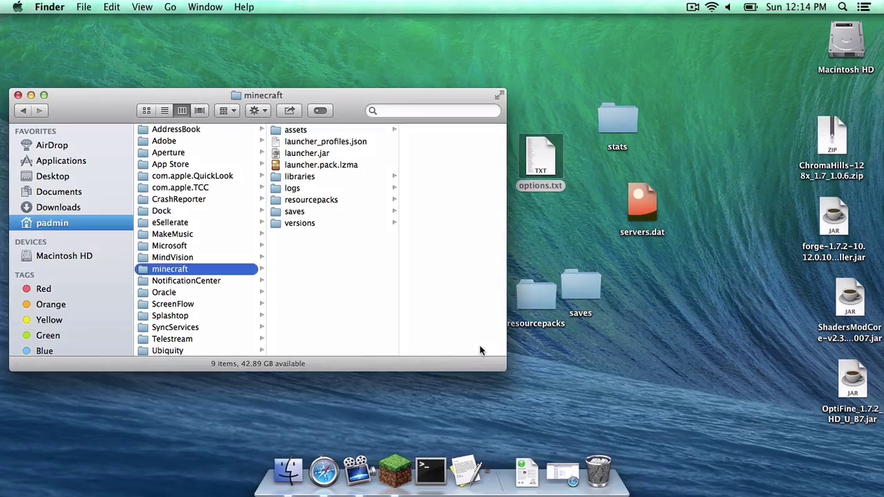
right_click(398, 471)
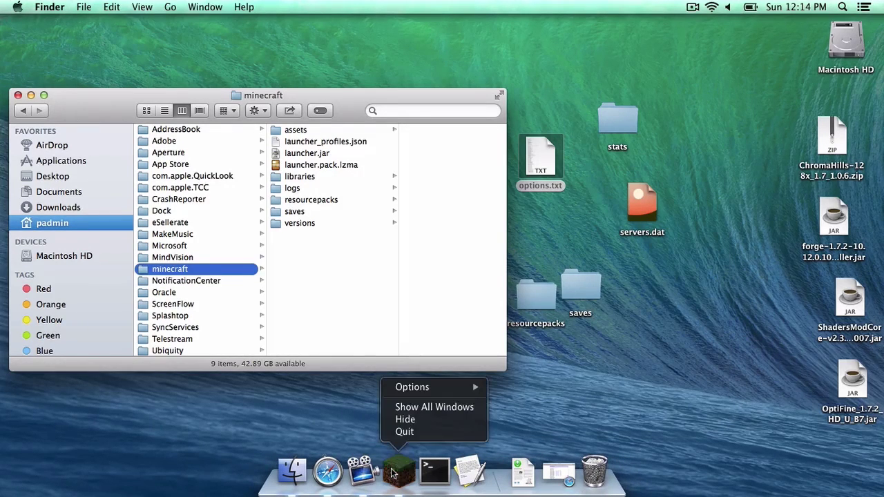
left_click(405, 434)
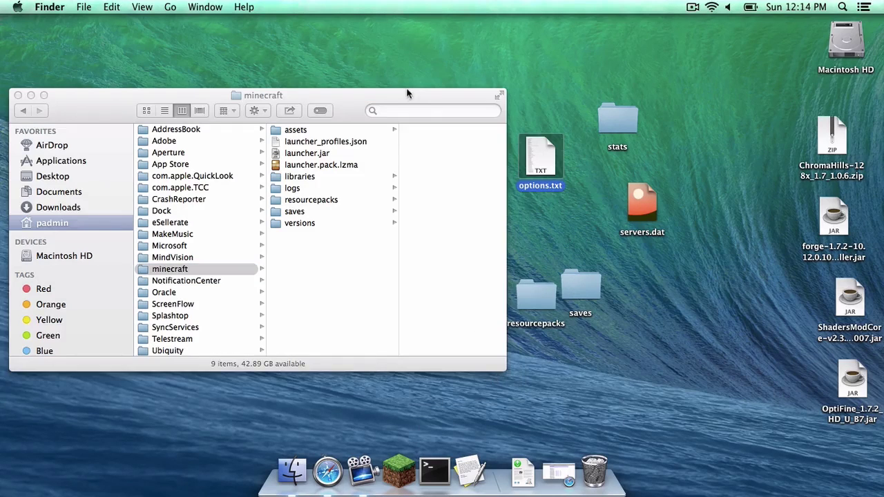
Drag the five backed-up desktop items into the minecraft folder, replacing all existing copies.
left_click_drag(408, 93, 339, 89)
left_click_drag(529, 367, 639, 120)
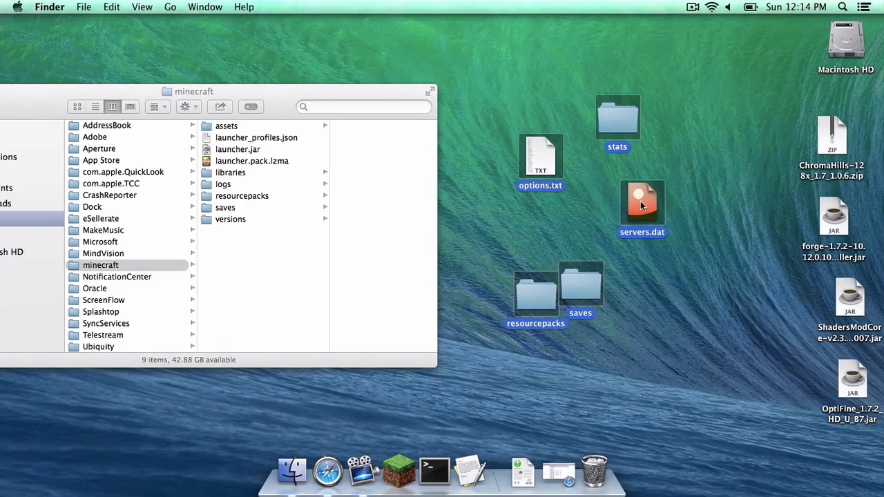
left_click_drag(619, 120, 258, 256)
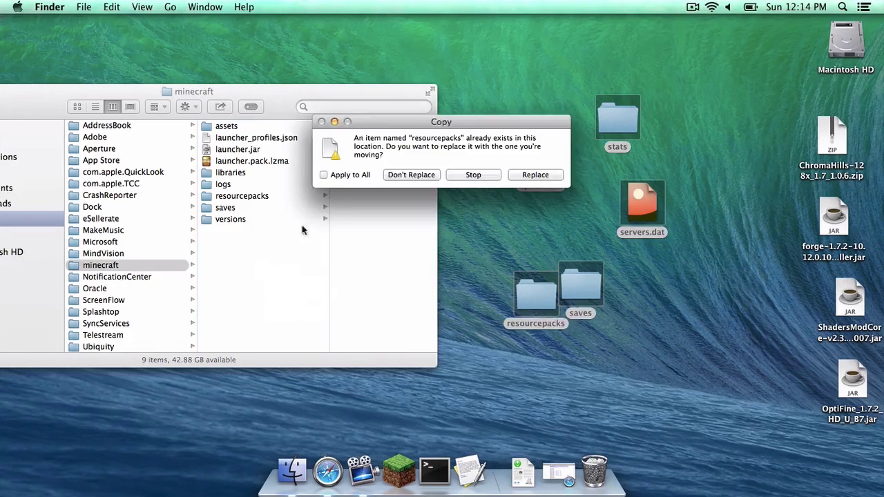
left_click(342, 177)
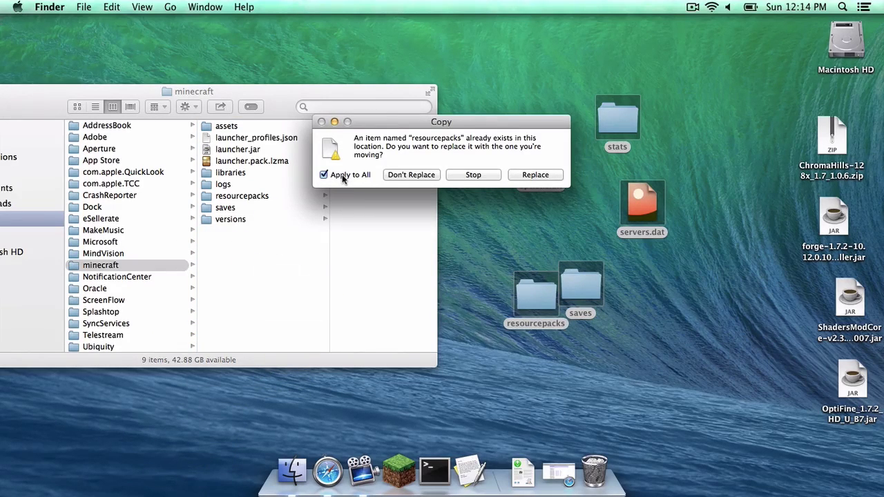
left_click(535, 175)
left_click_drag(290, 102, 379, 104)
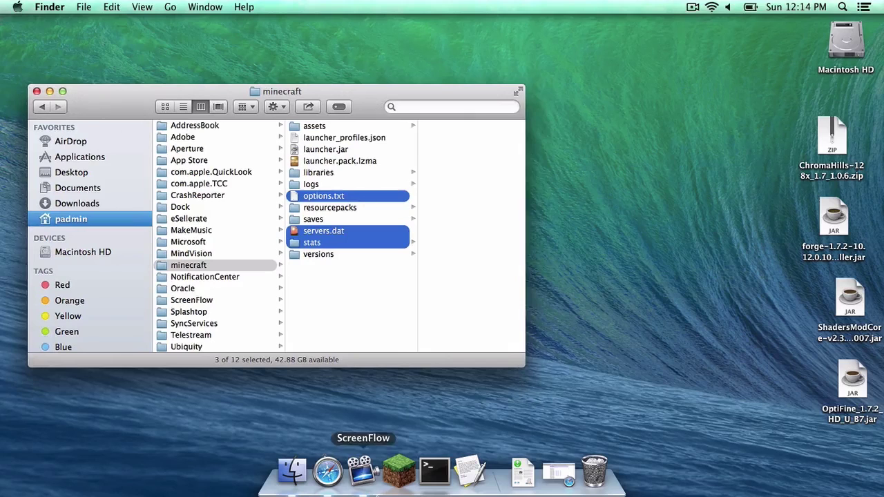
Create and save a launcher profile named 1.7.2 that uses release 1.7.2.
left_click(406, 482)
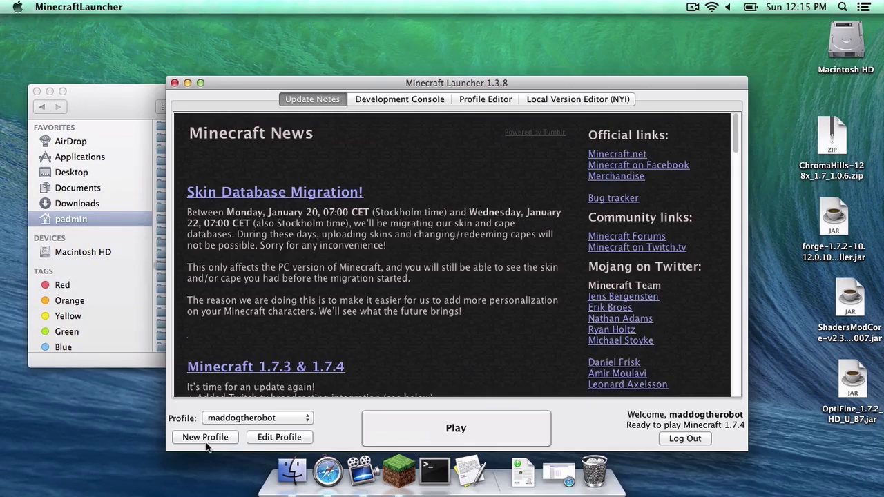
left_click(205, 437)
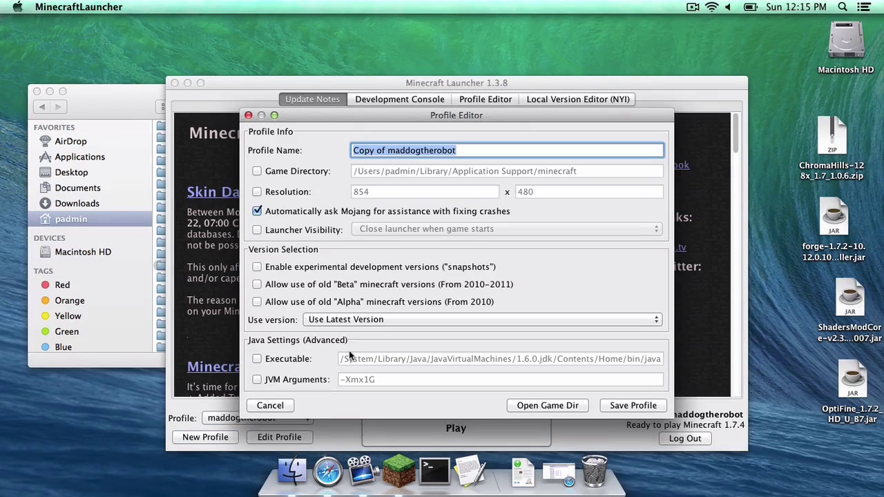
type("1.7.2")
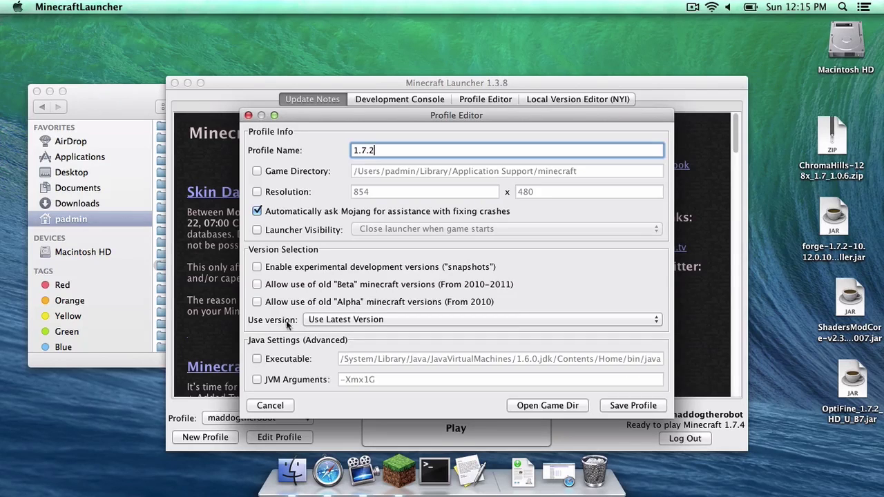
left_click(340, 319)
left_click(343, 355)
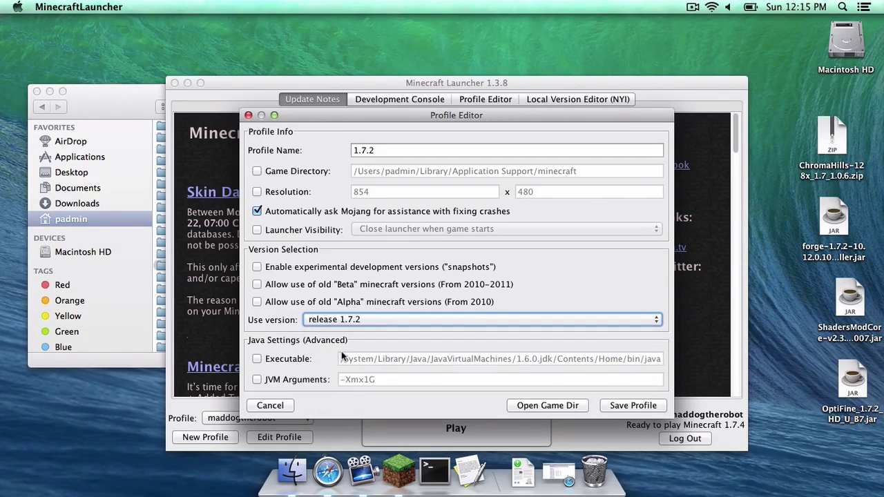
left_click(633, 405)
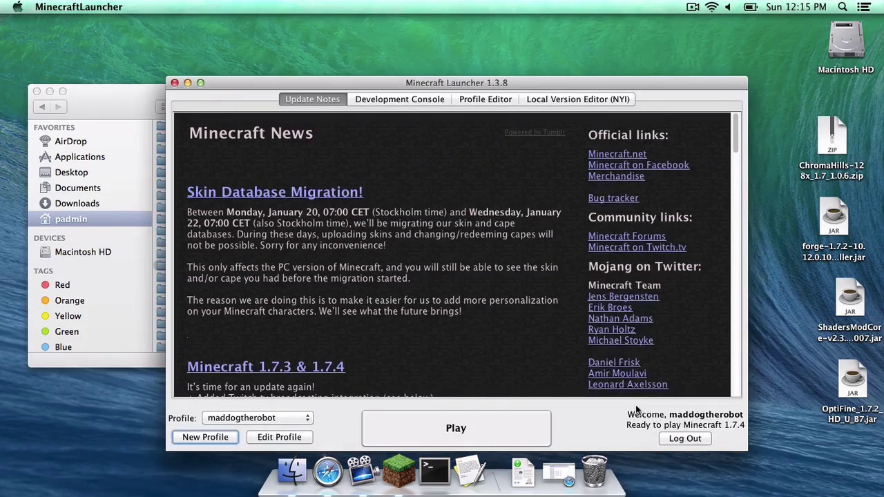
Select the 1.7.2 profile, play it once to download the game, then quit.
left_click(280, 418)
left_click(270, 428)
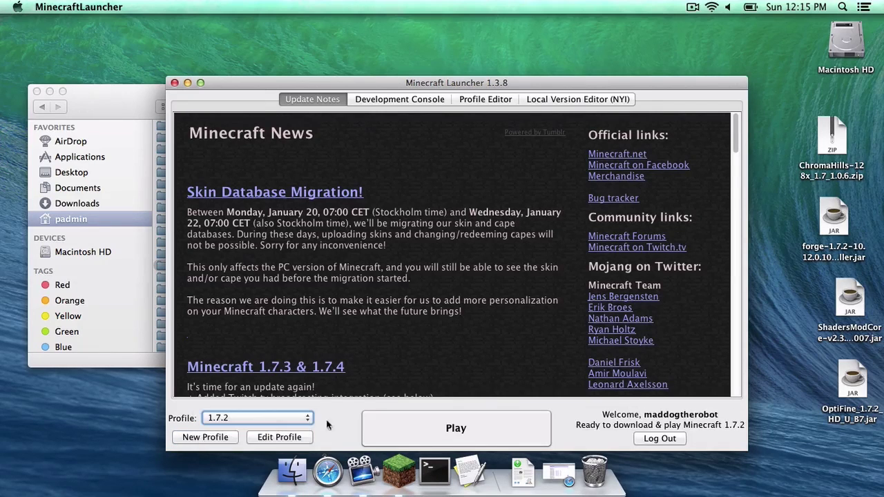
left_click(476, 429)
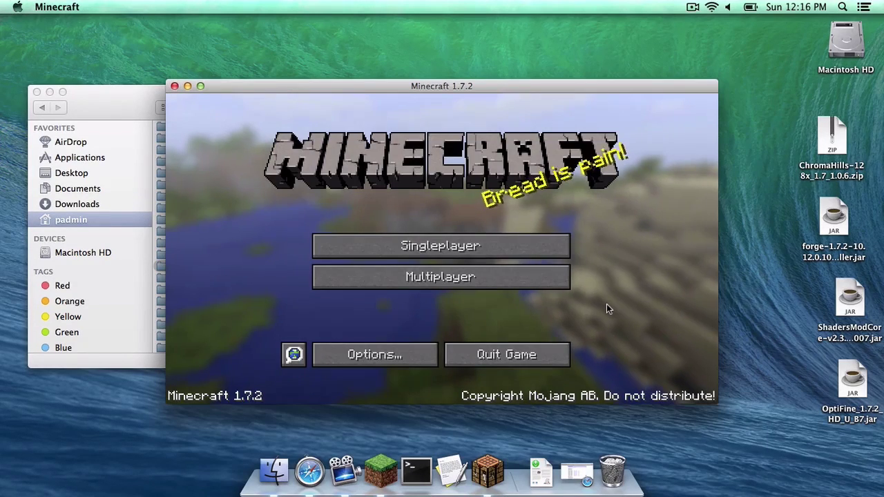
left_click(508, 355)
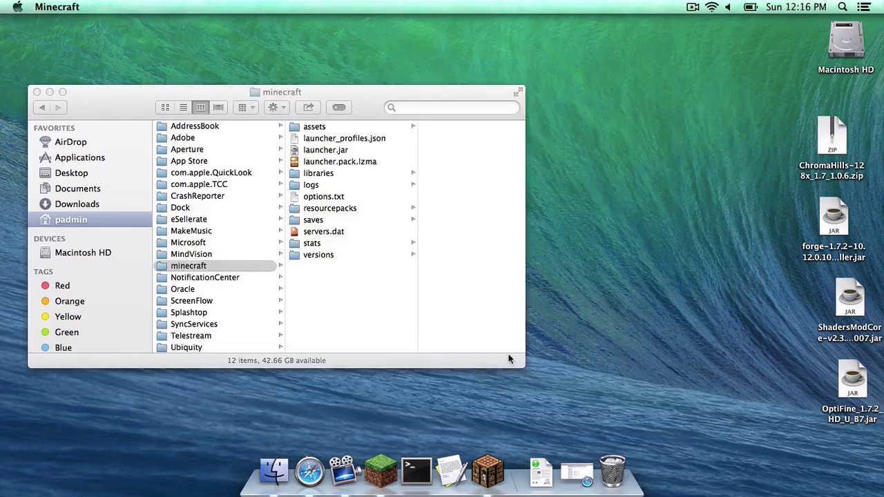
Run the Forge installer jar to install the 10.12.0.1007 client, dismissing the success message.
double_click(835, 220)
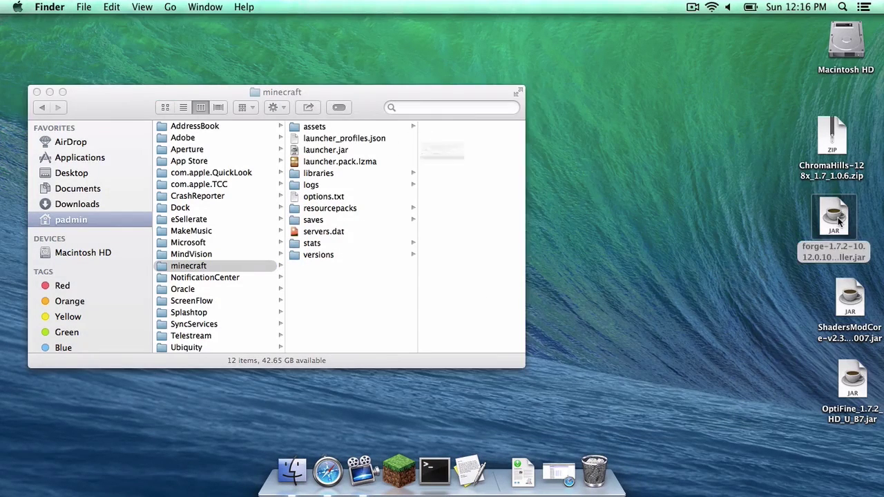
left_click(556, 182)
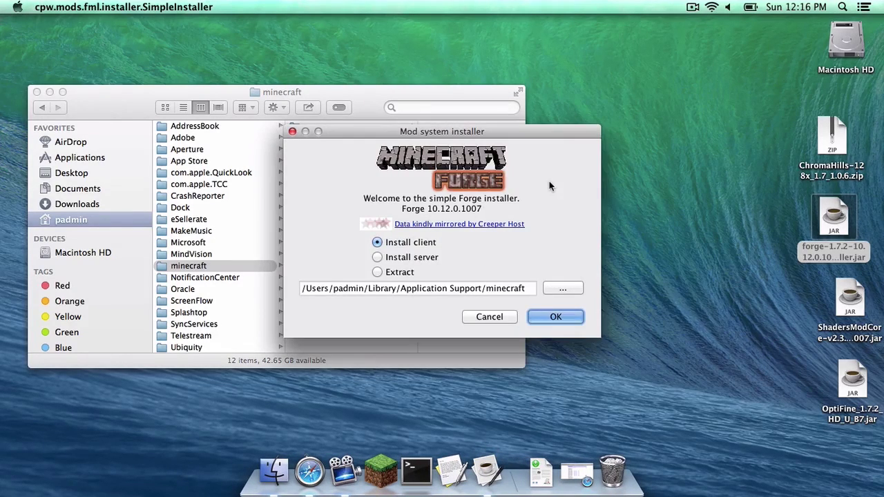
left_click(538, 317)
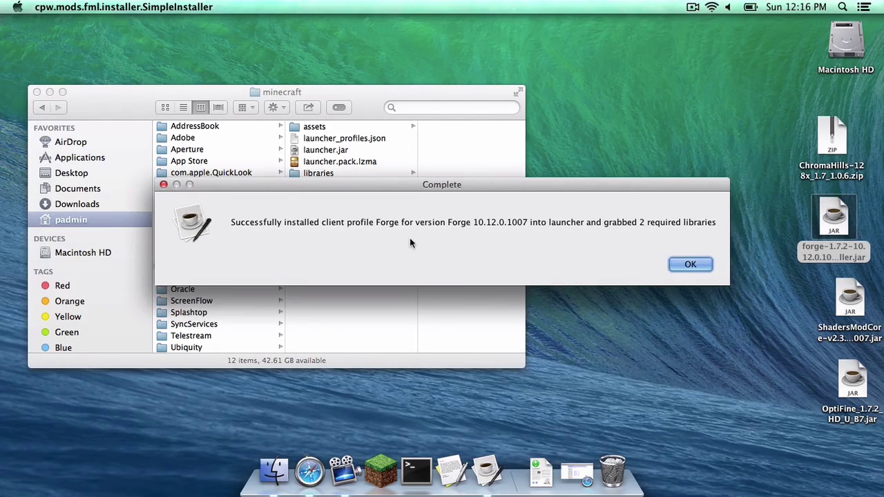
key("Return")
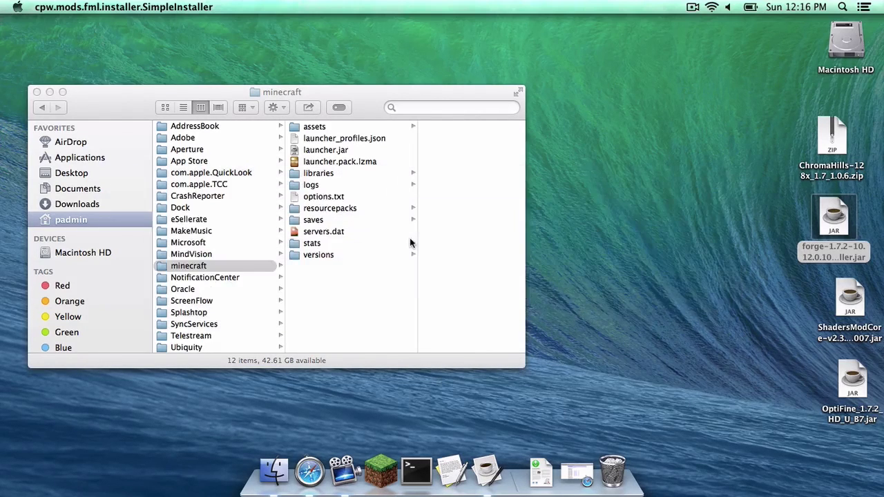
left_click(377, 469)
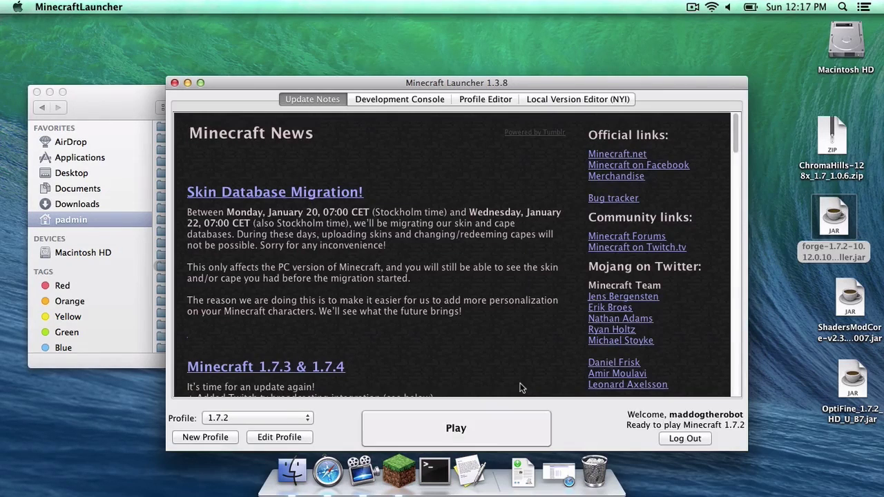
Select the Forge profile and launch it once as the already logged-in user.
left_click(221, 419)
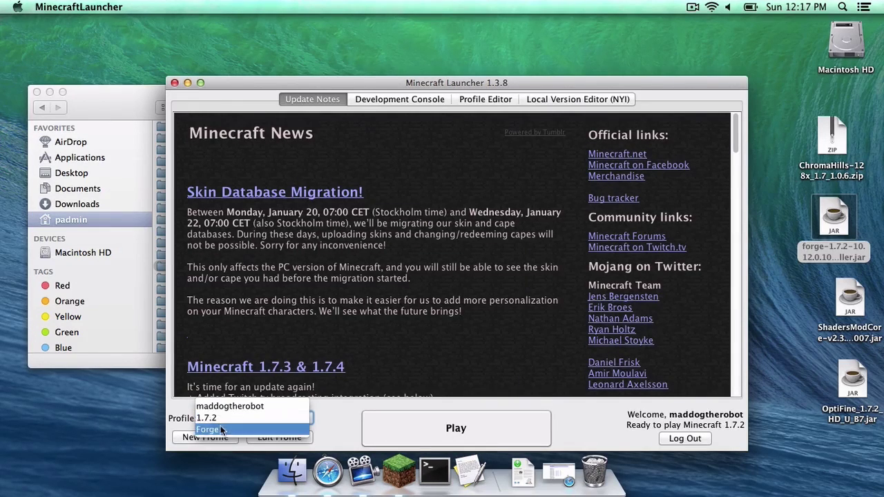
left_click(221, 430)
left_click(526, 237)
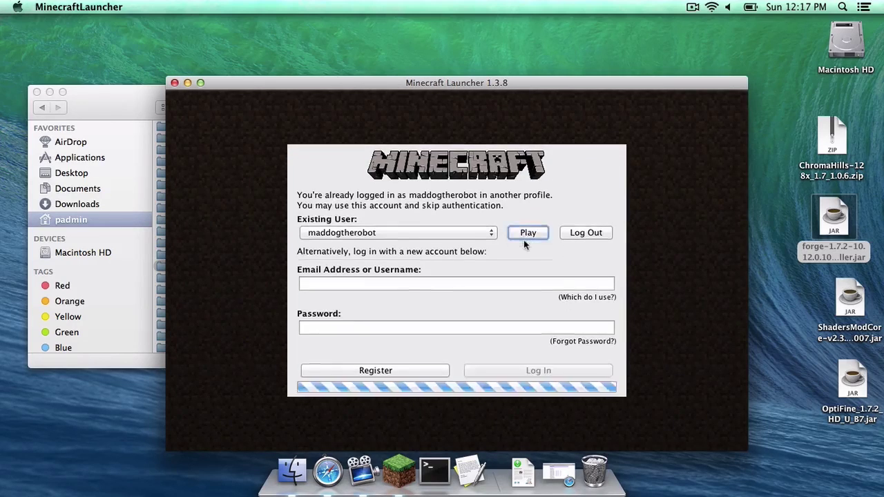
left_click(450, 430)
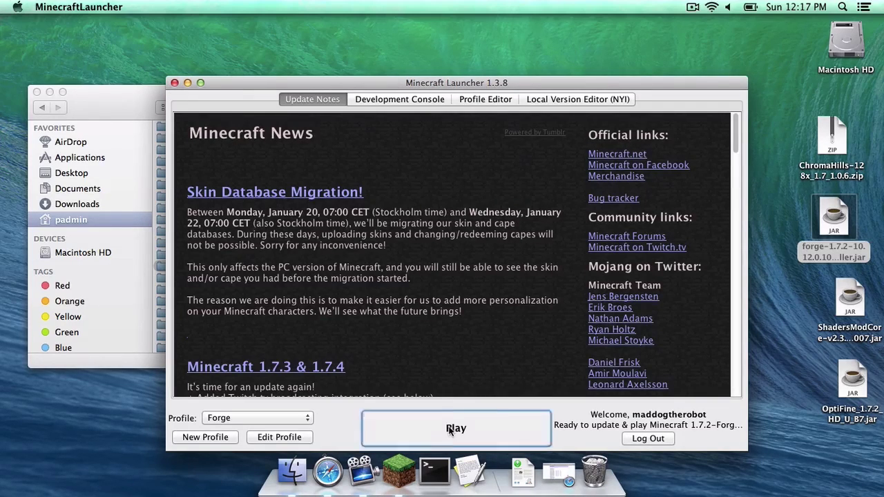
Quit Minecraft after Forge's first run and move the Forge installer jar to the Trash.
left_click(505, 355)
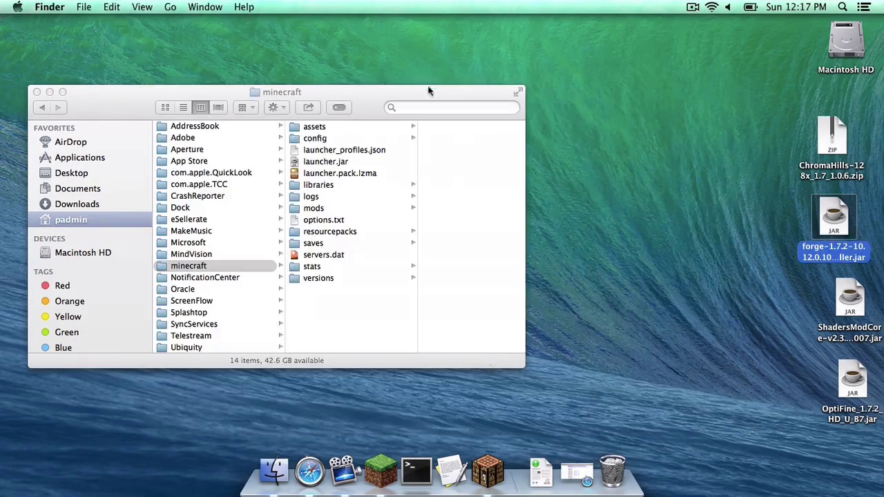
left_click_drag(390, 92, 377, 93)
left_click(634, 249)
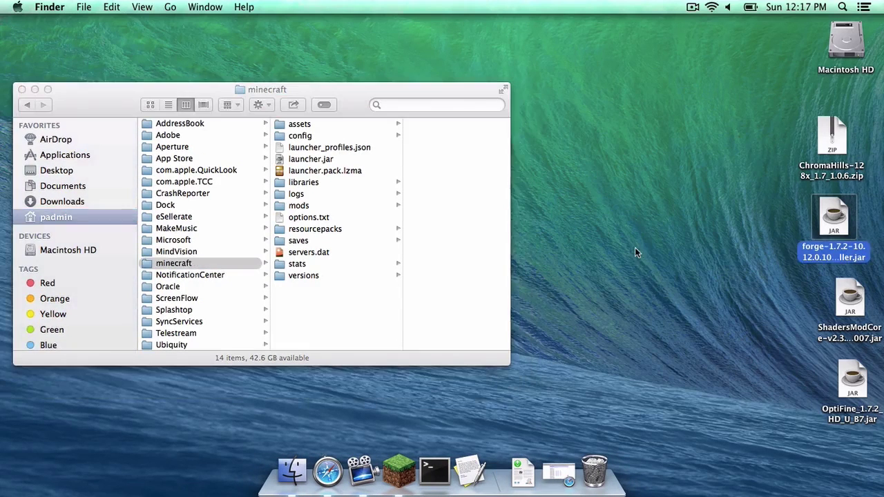
left_click(337, 206)
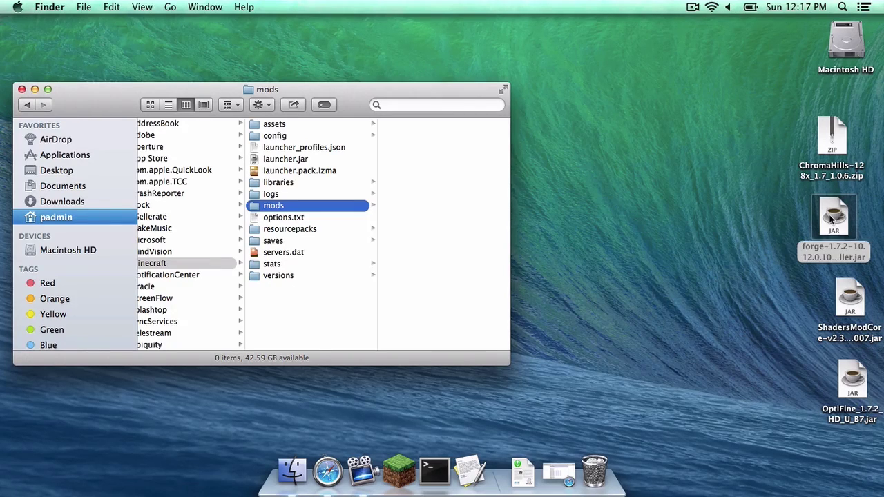
left_click_drag(833, 218, 594, 473)
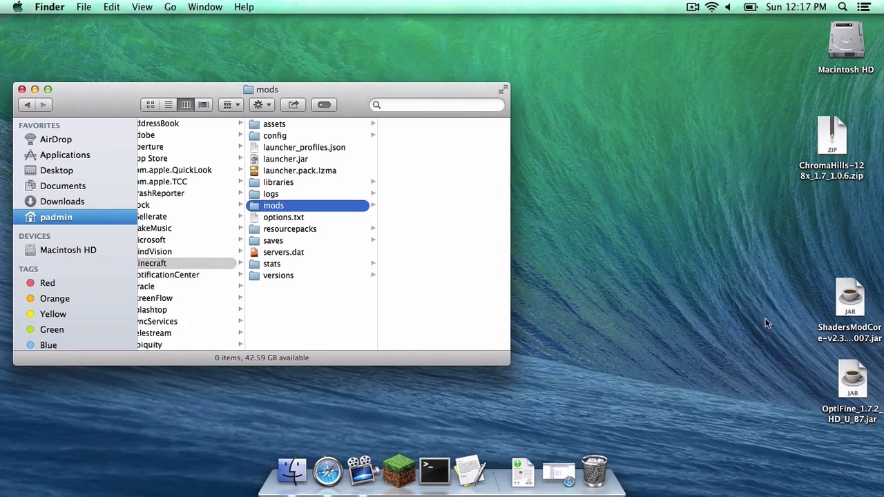
Put the ShadersModCore and OptiFine jars in mods, ChromaHills zip in resourcepacks, and relaunch Minecraft Launcher.
left_click_drag(849, 298, 461, 181)
left_click_drag(853, 380, 315, 210)
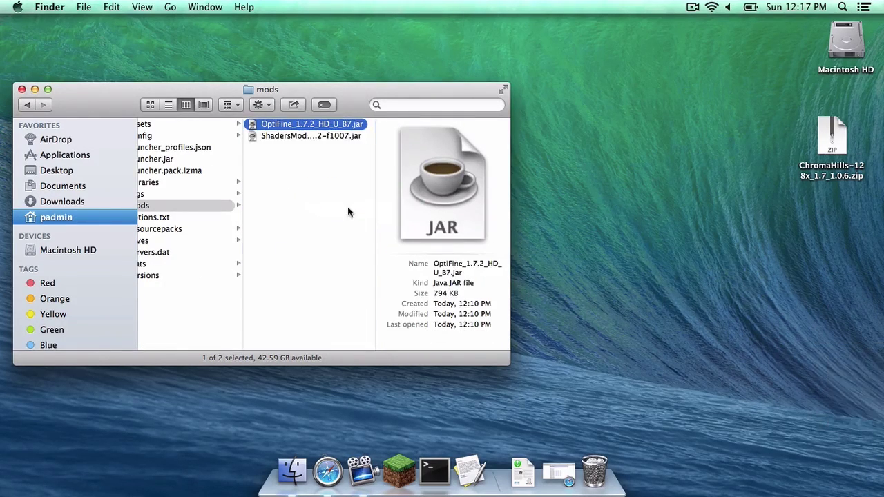
left_click(194, 229)
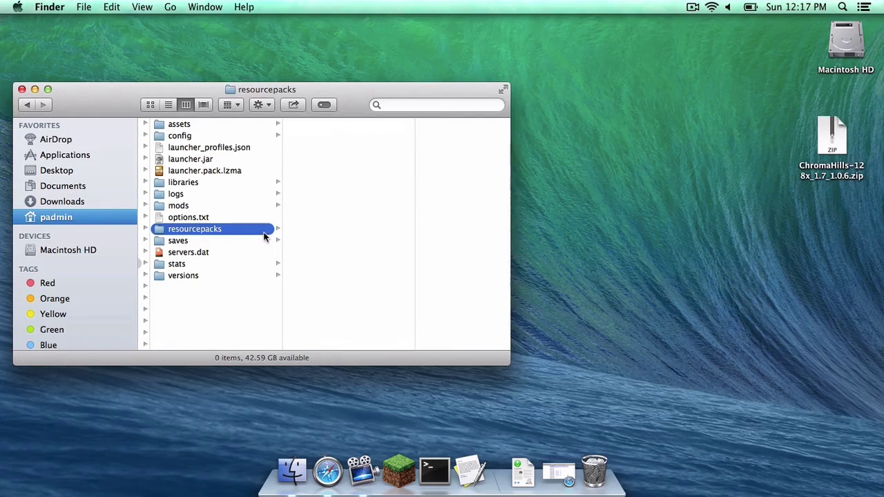
left_click(837, 138)
left_click_drag(841, 140, 357, 173)
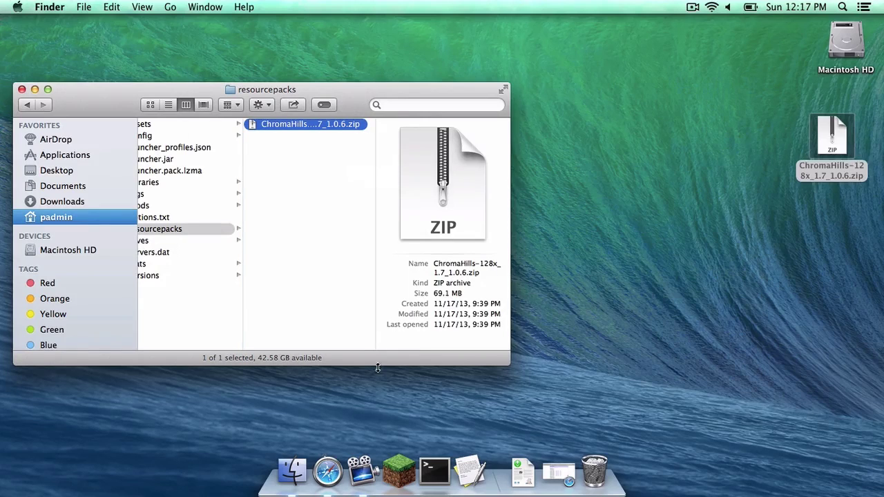
left_click(404, 473)
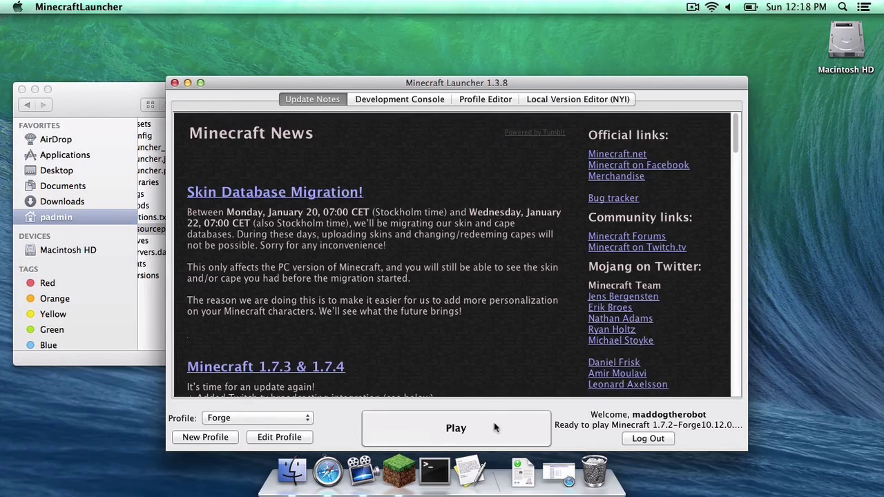
Launch the Forge profile and select the (internal) shader pack under Options > Shaders.
left_click(494, 422)
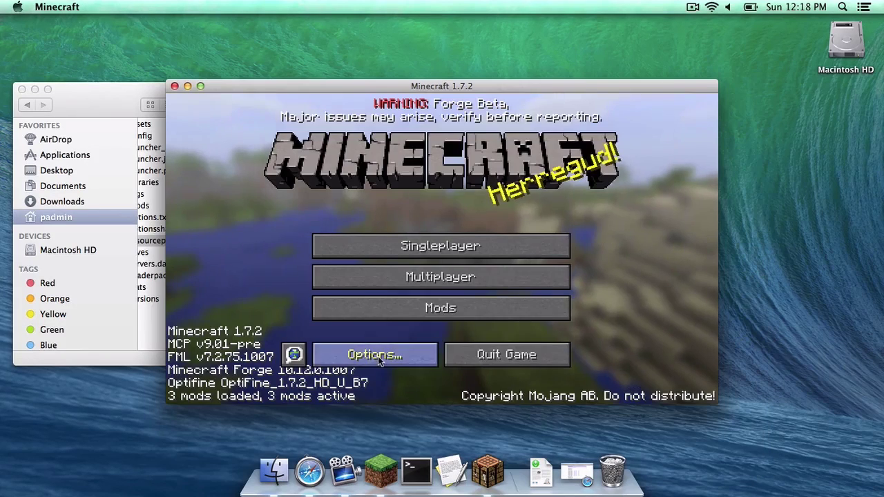
left_click(415, 402)
left_click(362, 304)
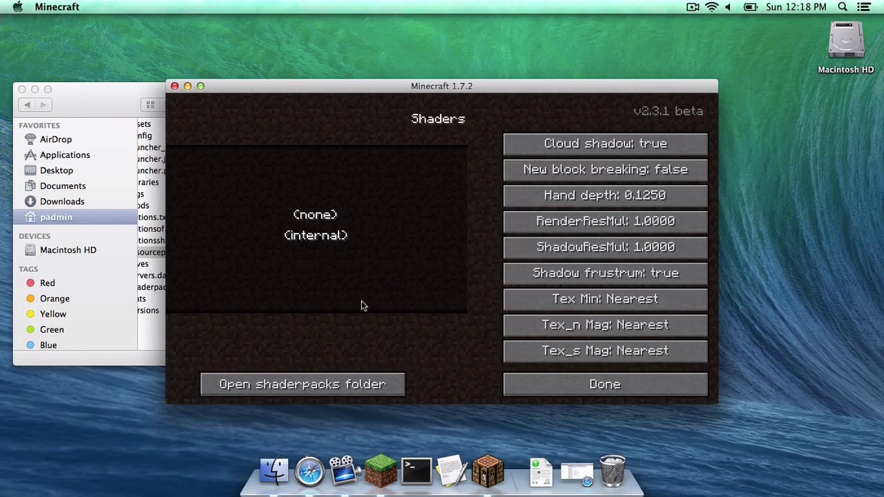
left_click(317, 238)
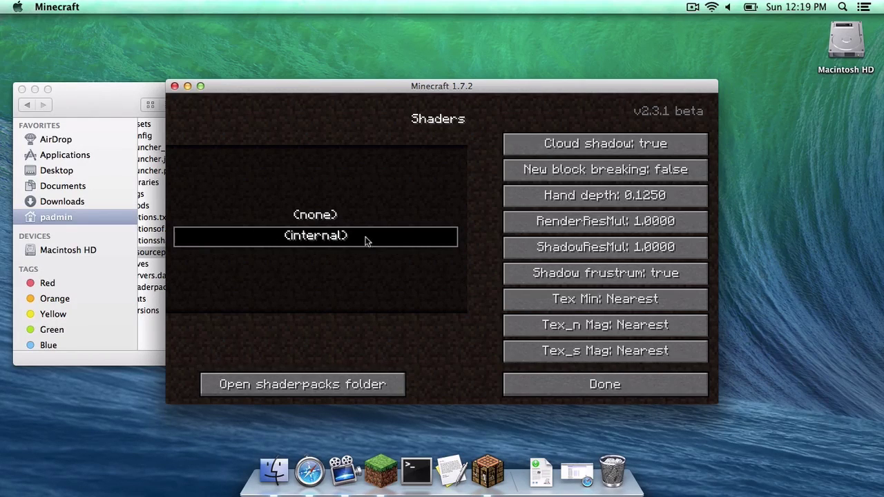
left_click(590, 384)
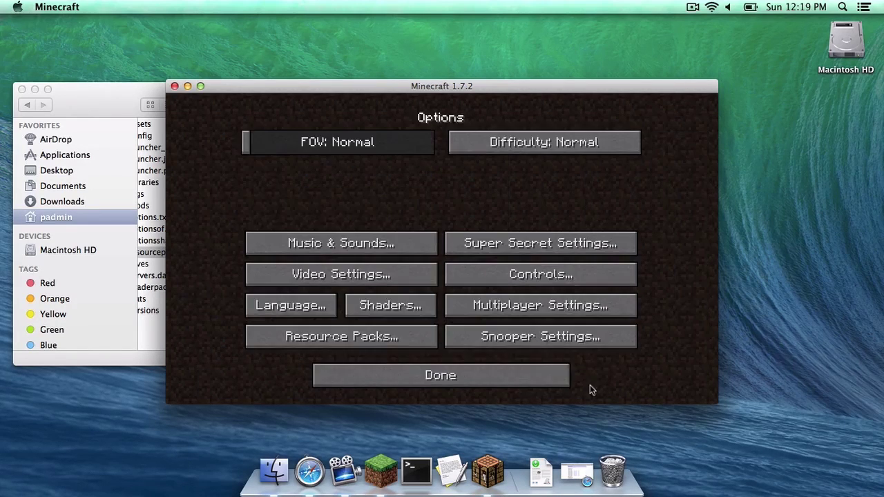
Activate the ChromaHills resource pack and return to the main menu.
left_click(385, 343)
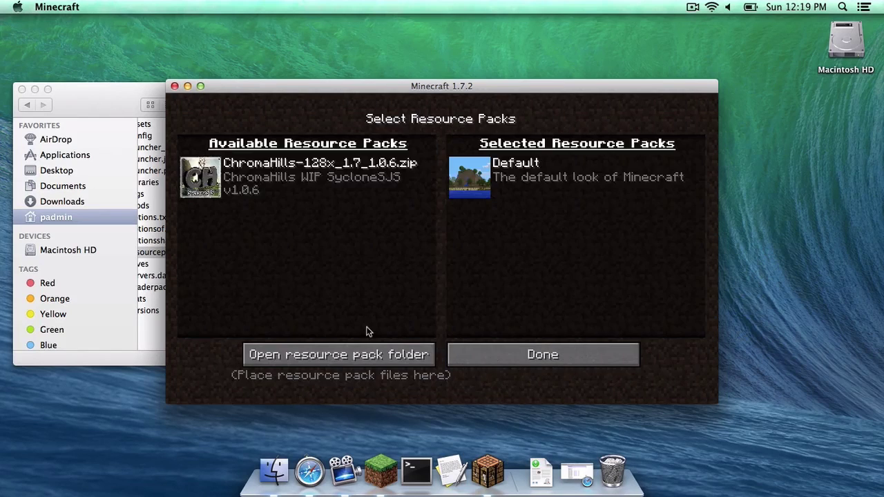
left_click(202, 178)
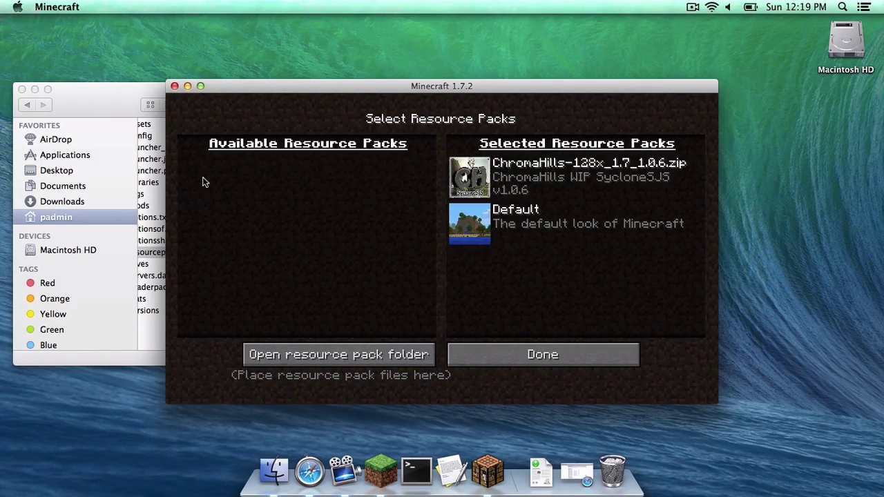
left_click(530, 363)
left_click(448, 375)
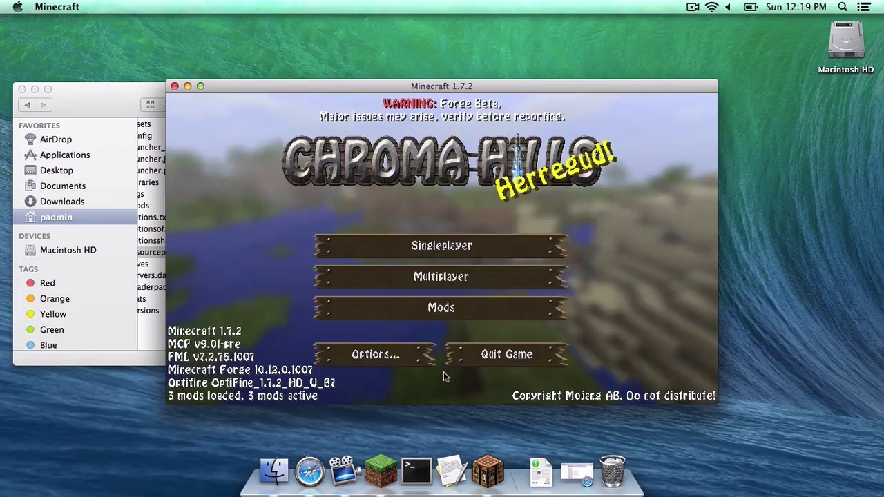
Create a new singleplayer world named New World in Creative game mode.
left_click(414, 247)
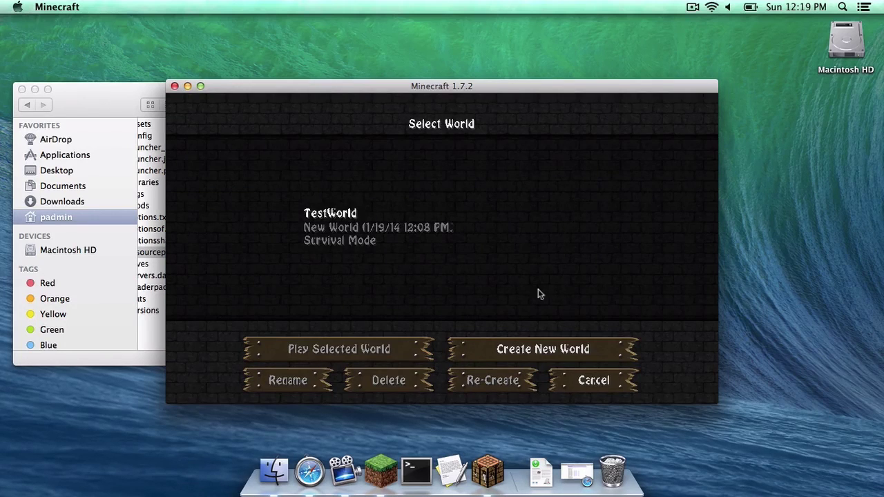
left_click(532, 349)
left_click(437, 255)
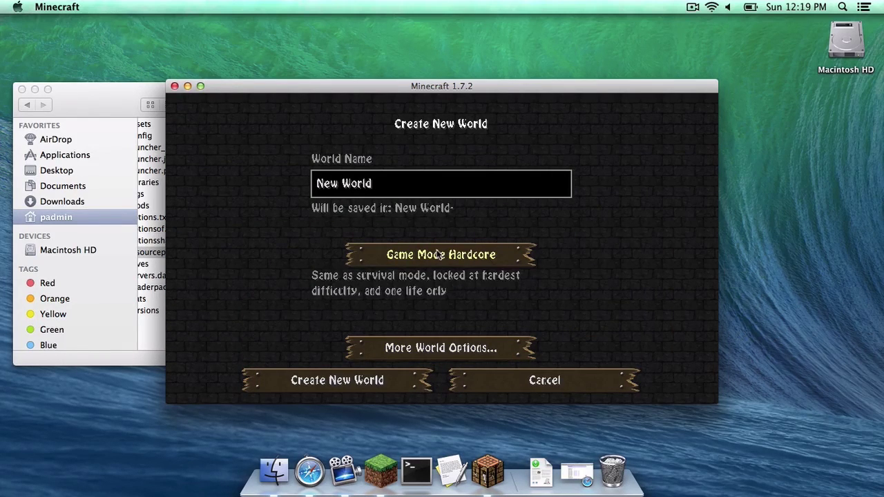
left_click(436, 254)
left_click(351, 382)
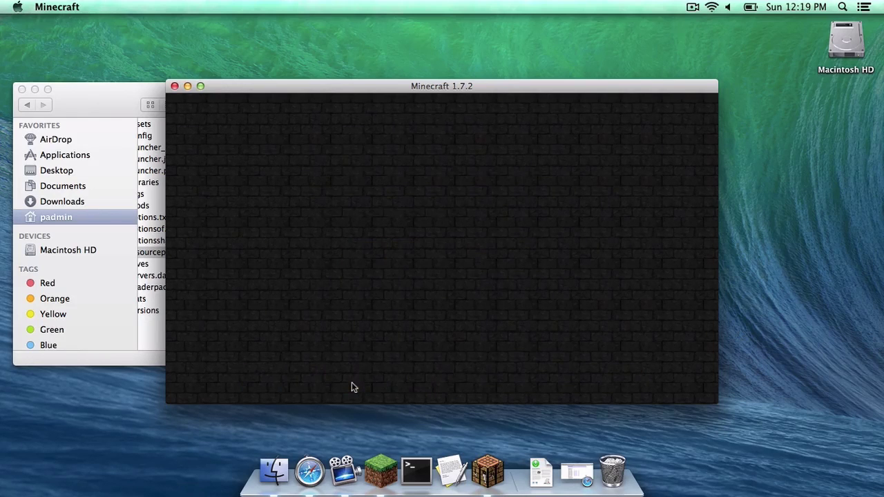